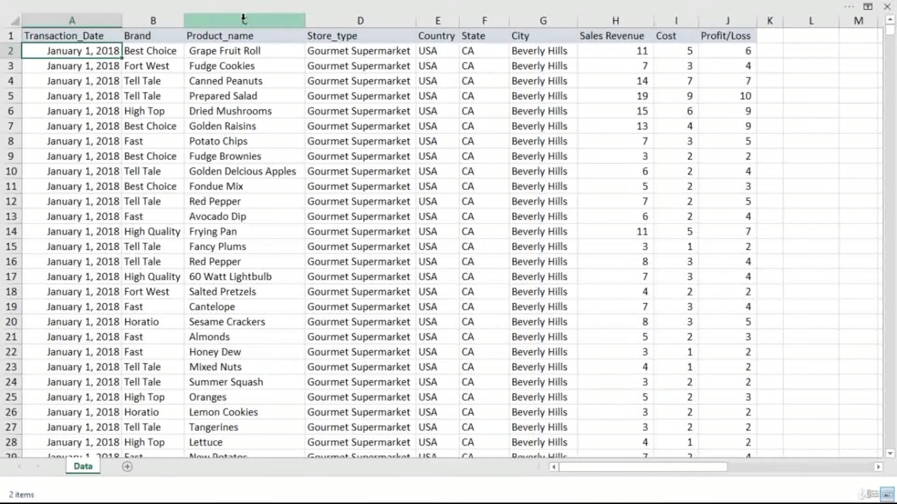
- Insert a PivotChart based on the Data table, placed on a new worksheet
key(Up)
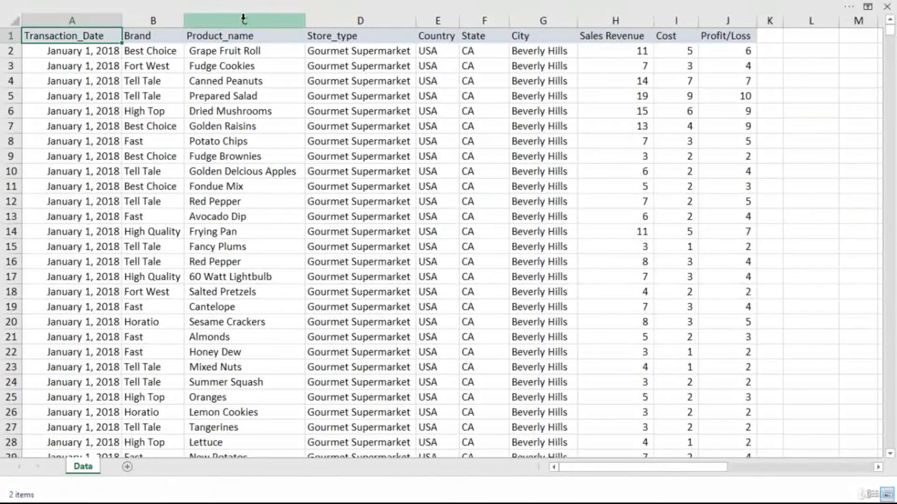
key(alt)
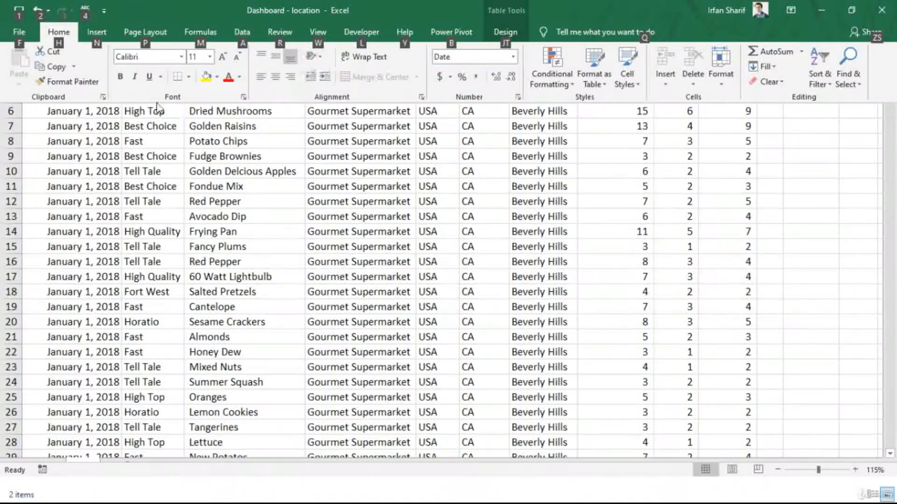
click(97, 32)
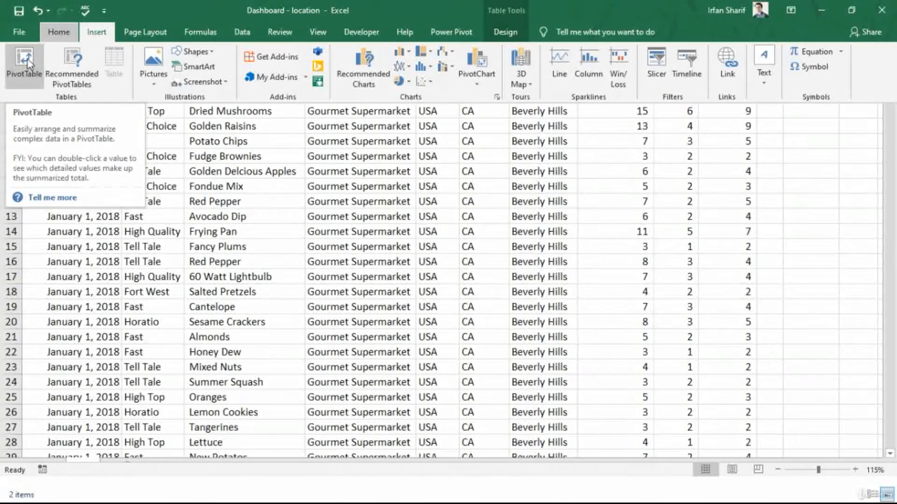
click(481, 63)
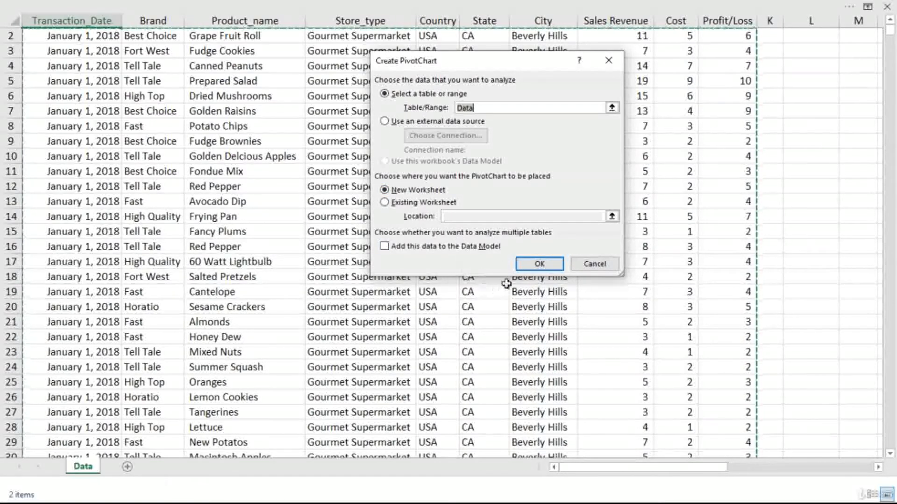
click(543, 268)
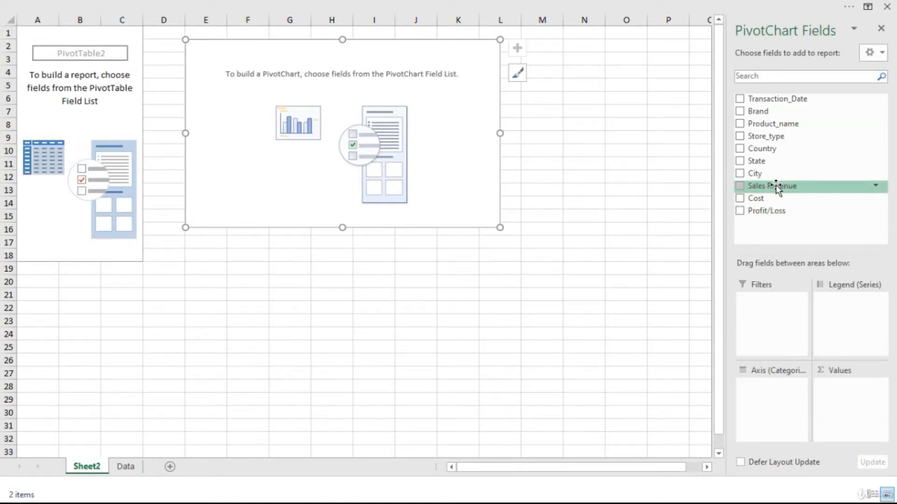
- Add Sales Revenue as the summed value and format it as Number with a thousands separator and zero decimal places
drag(777, 188, 869, 416)
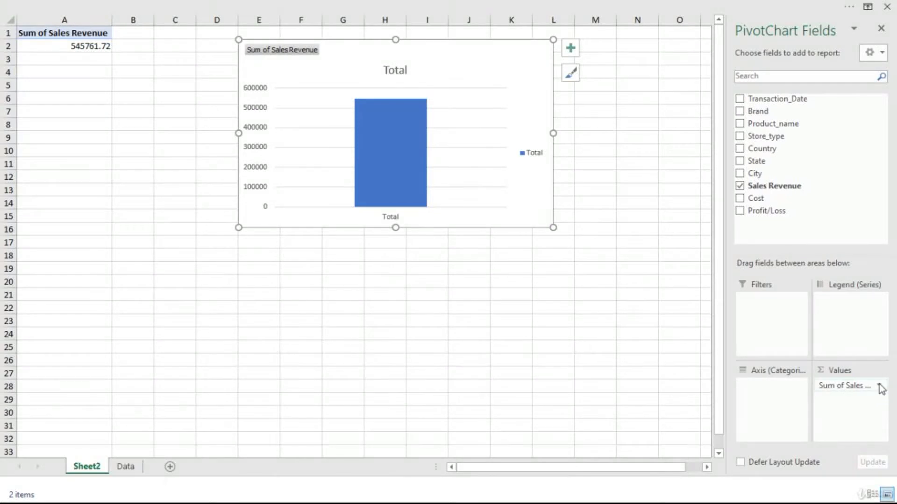
click(880, 387)
click(816, 372)
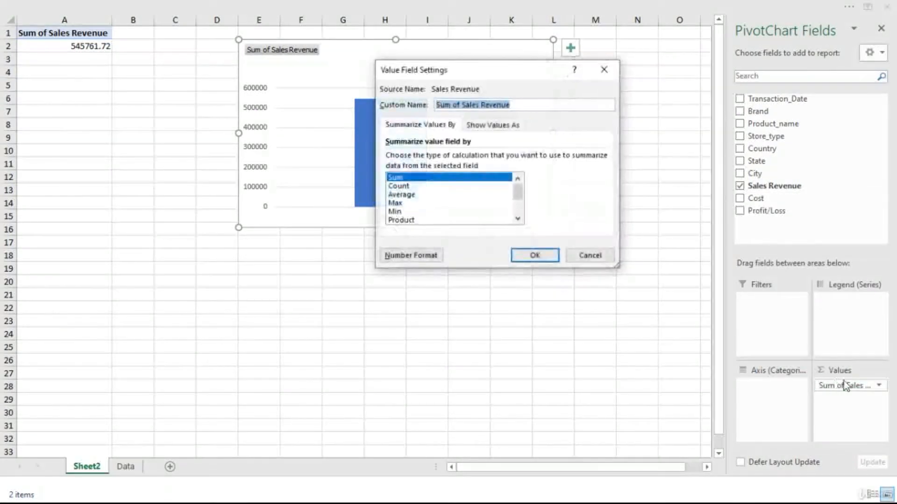
click(421, 256)
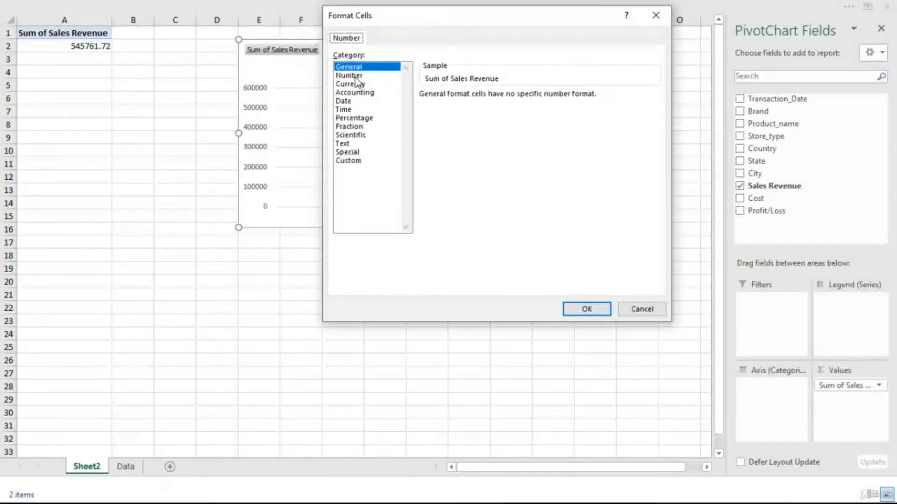
click(355, 76)
click(423, 111)
click(508, 98)
click(508, 98)
click(577, 306)
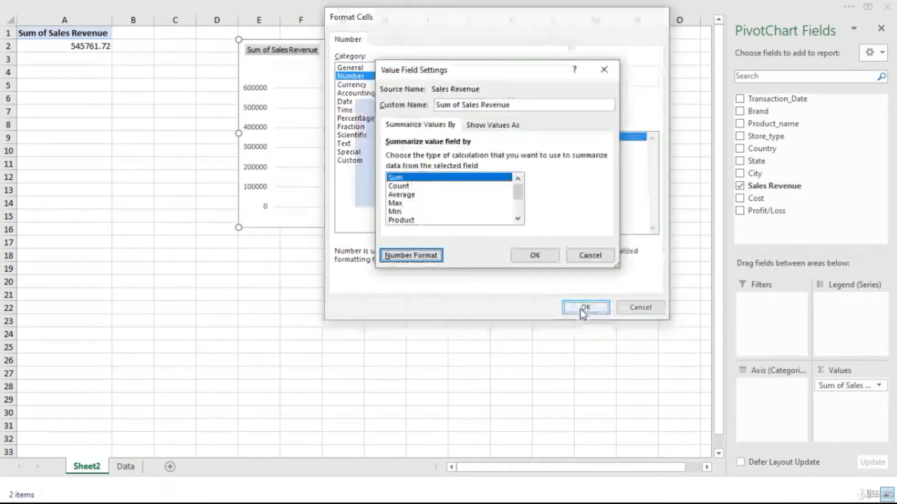
click(535, 256)
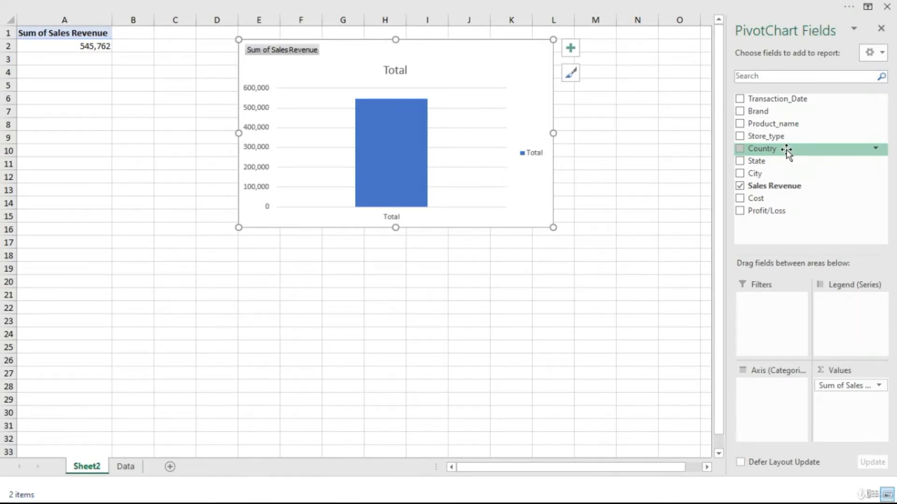
- Break the sales down by Country on the category axis and sort the countries by sales revenue from largest to smallest
drag(784, 149, 766, 368)
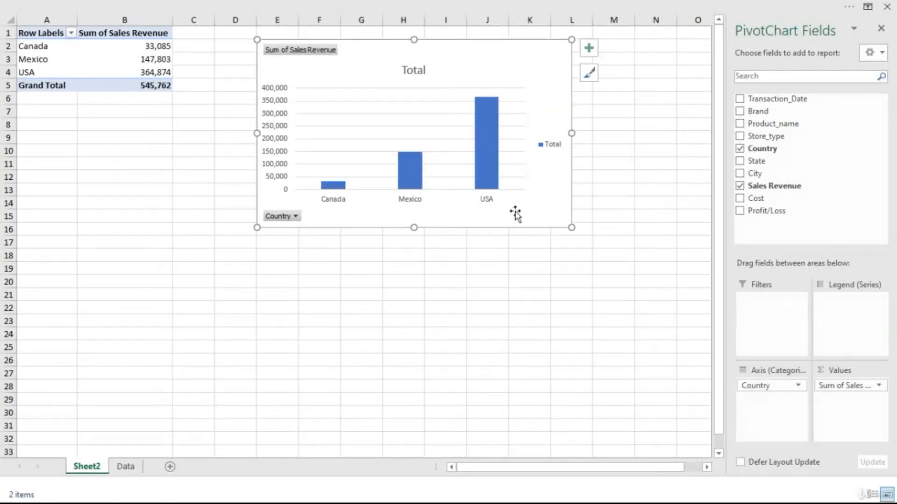
click(147, 58)
right_click(148, 59)
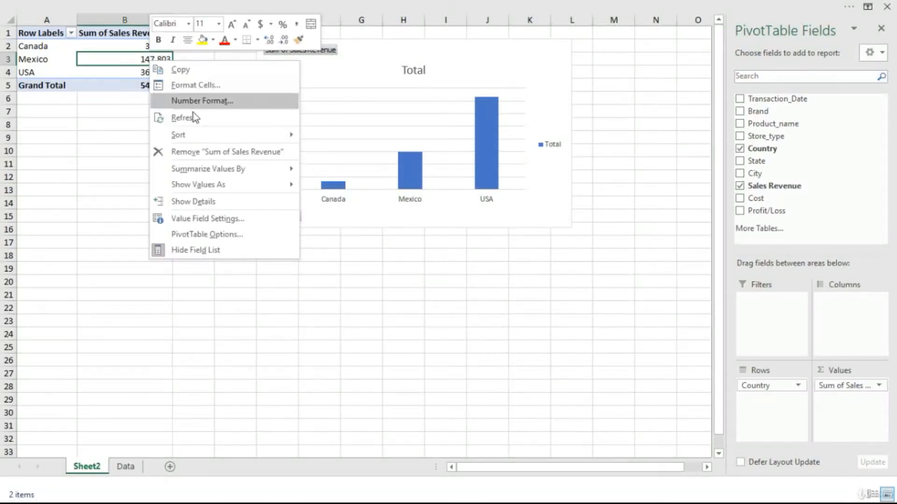
mouse_move(196, 134)
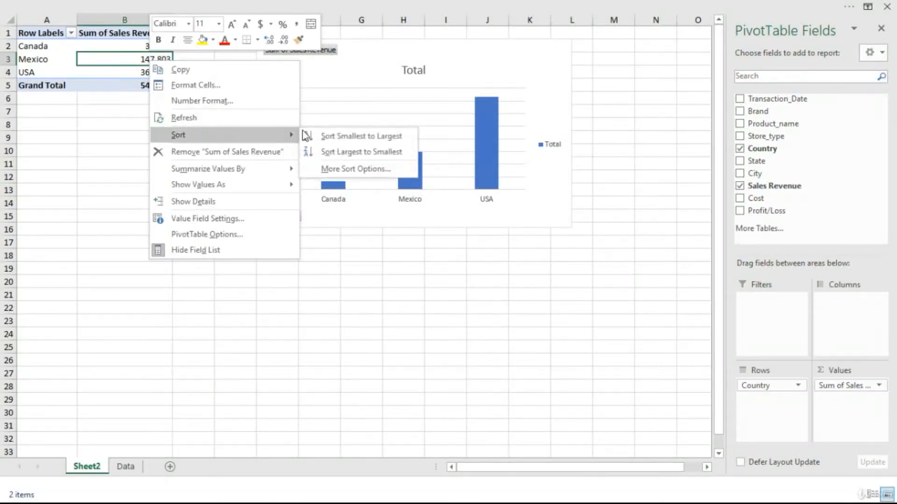
click(353, 152)
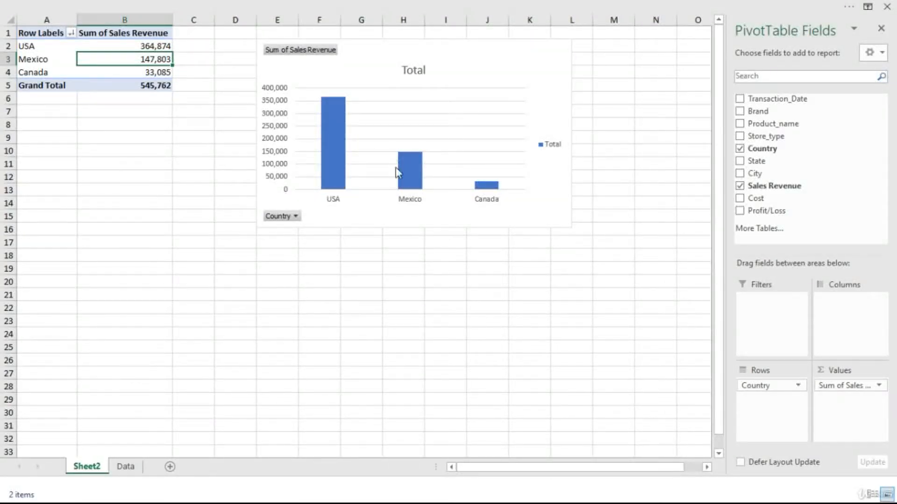
- Hide the value field button and the Country axis field button on the PivotChart
right_click(298, 52)
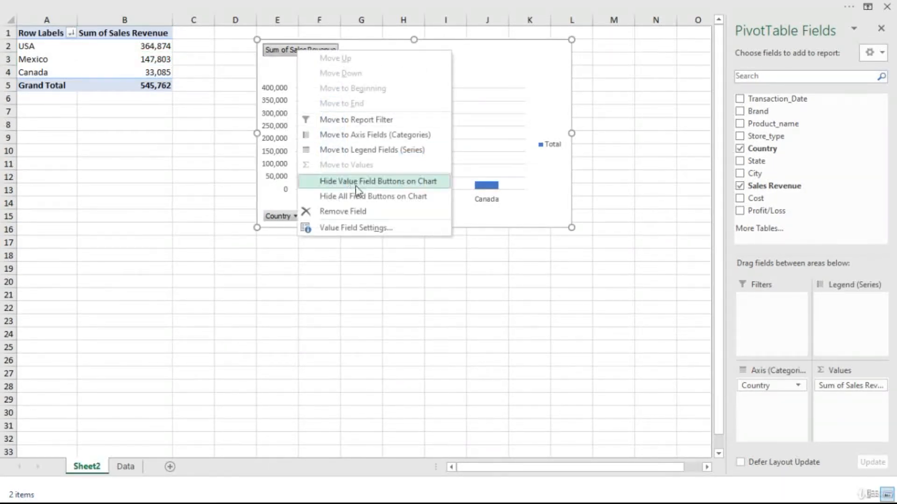
click(386, 185)
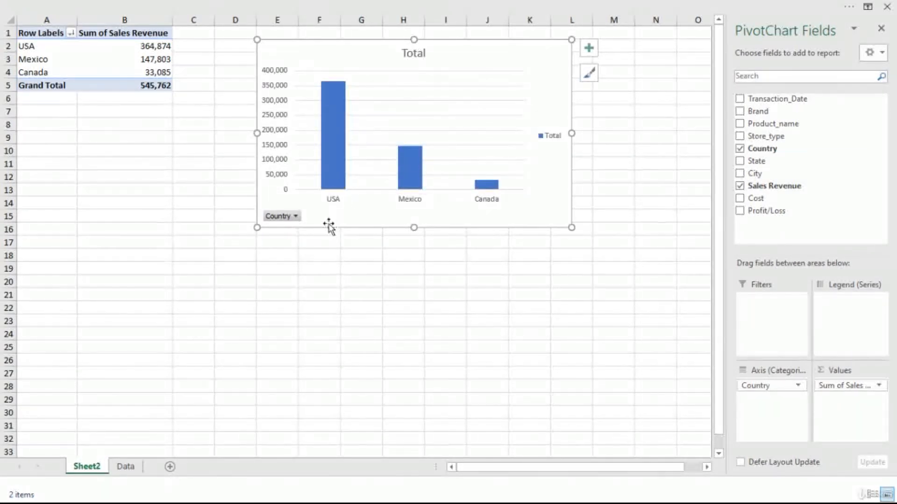
right_click(286, 216)
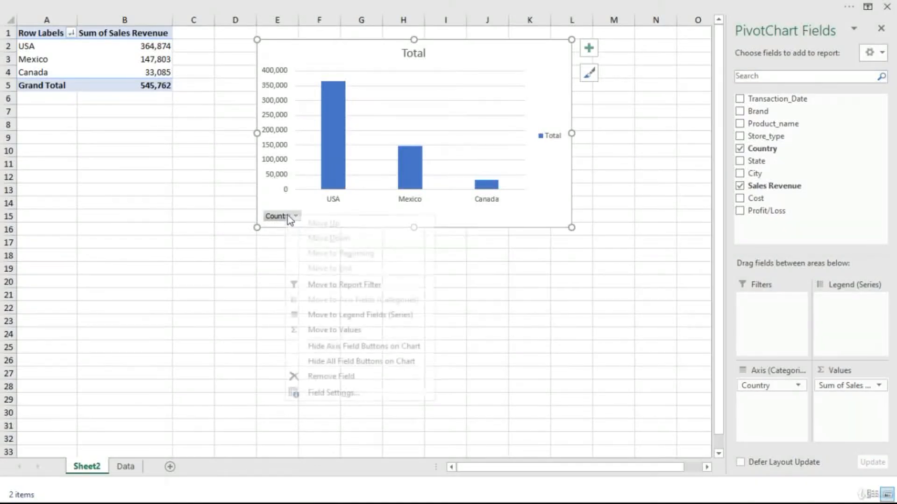
click(356, 348)
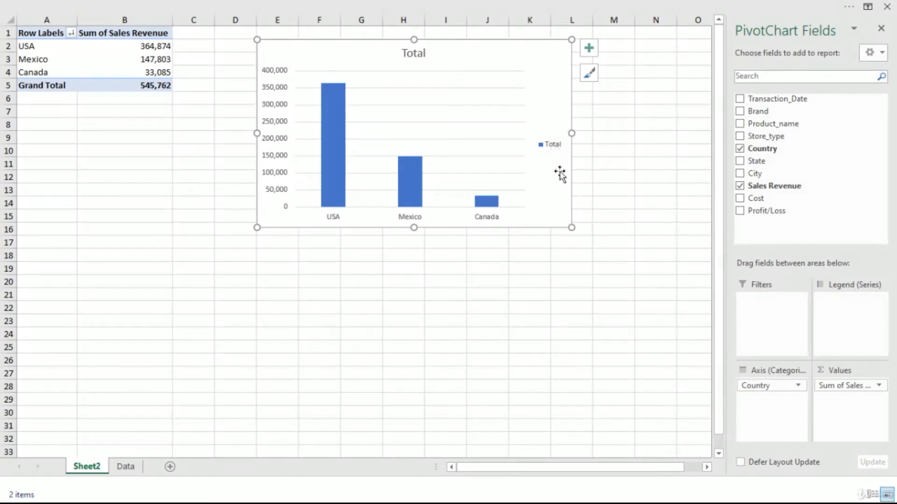
- Remove the chart's legend, and toggle its axes and gridlines off and back on
click(556, 147)
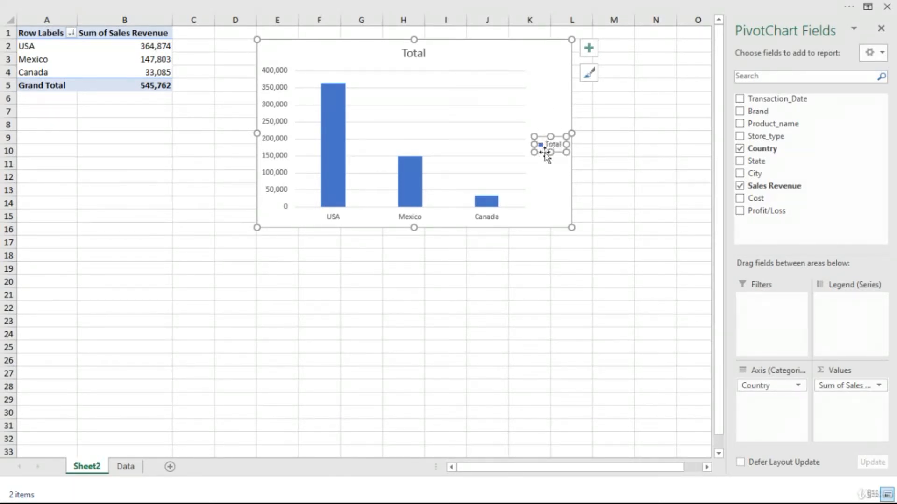
click(559, 112)
click(588, 48)
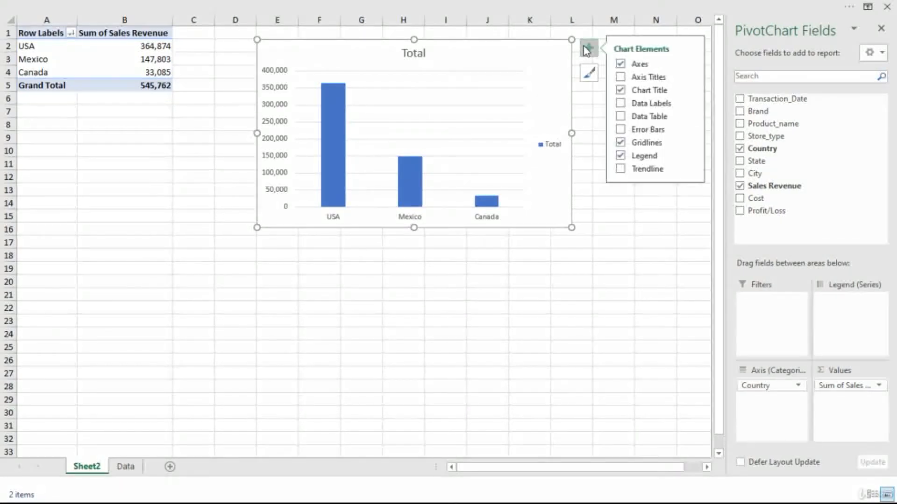
click(620, 65)
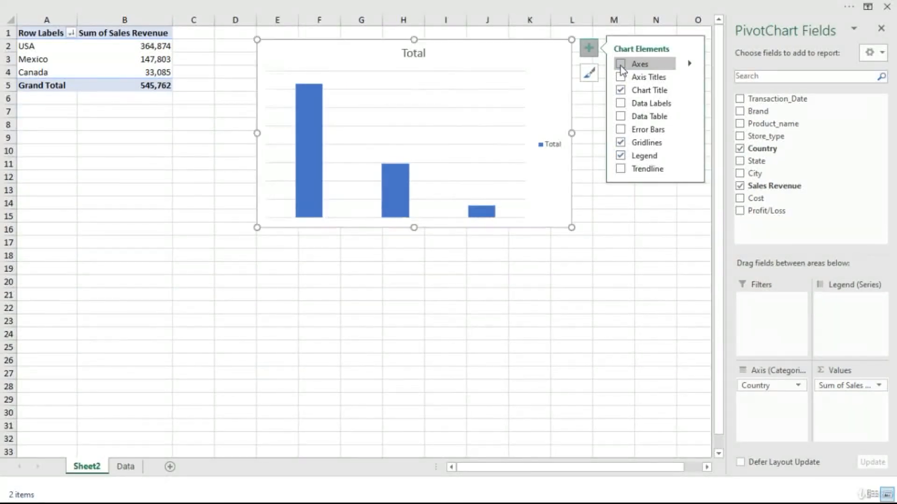
click(621, 64)
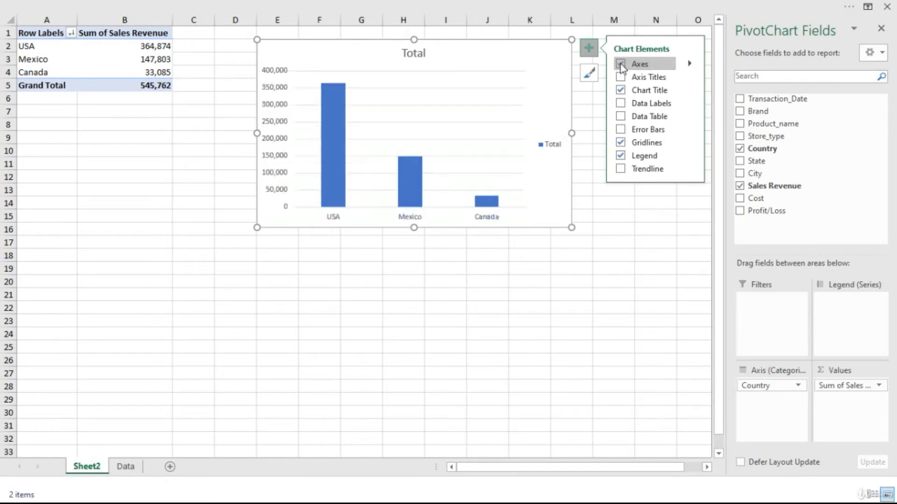
click(621, 156)
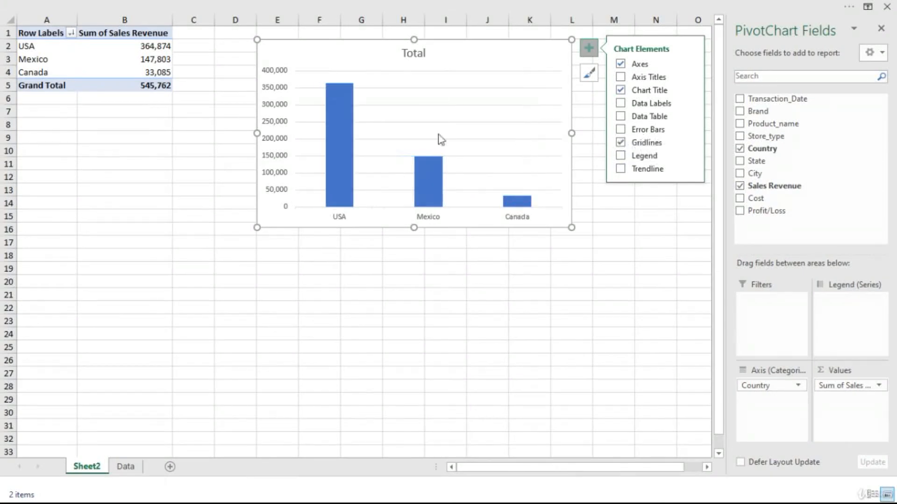
click(620, 143)
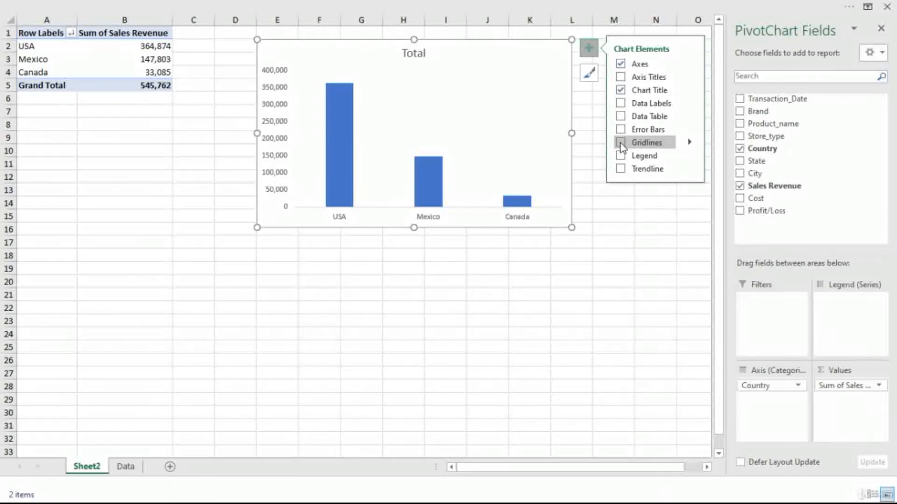
click(620, 143)
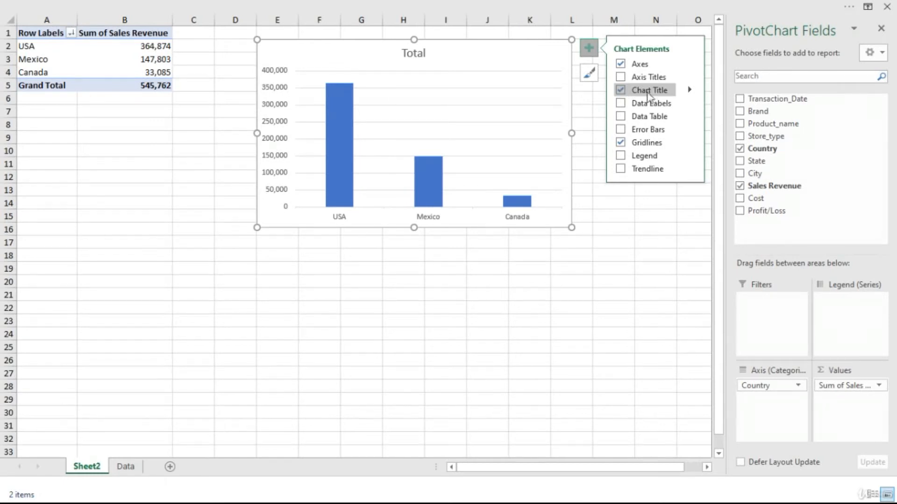
- Change the chart title to "Total Sales by Country" and make it bold
click(418, 55)
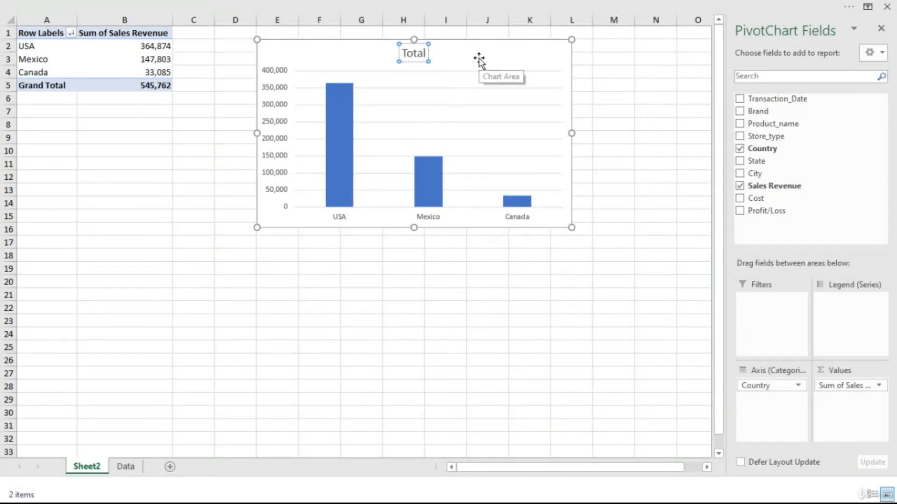
text(Sales by Country)
key(shift+Left)
key(shift+Left)
key(shift+Left)
key(shift+Left)
key(shift+Left)
key(shift+Left)
key(shift+Left)
key(shift+Left)
key(shift+Left)
key(shift+Left)
key(shift+Left)
key(shift+Left)
key(shift+Left)
key(shift+Left)
key(shift+Left)
key(shift+Left)
key(shift+Left)
key(shift+Left)
key(shift+Left)
key(shift+Left)
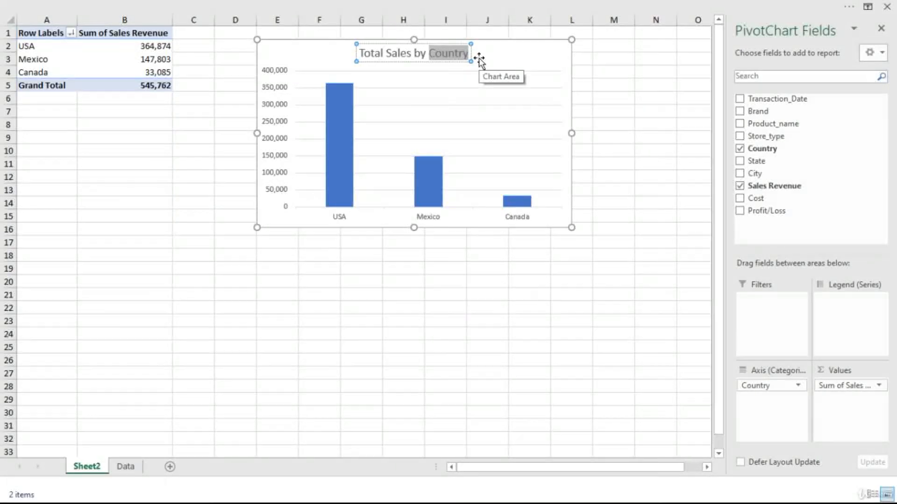
key(ctrl+b)
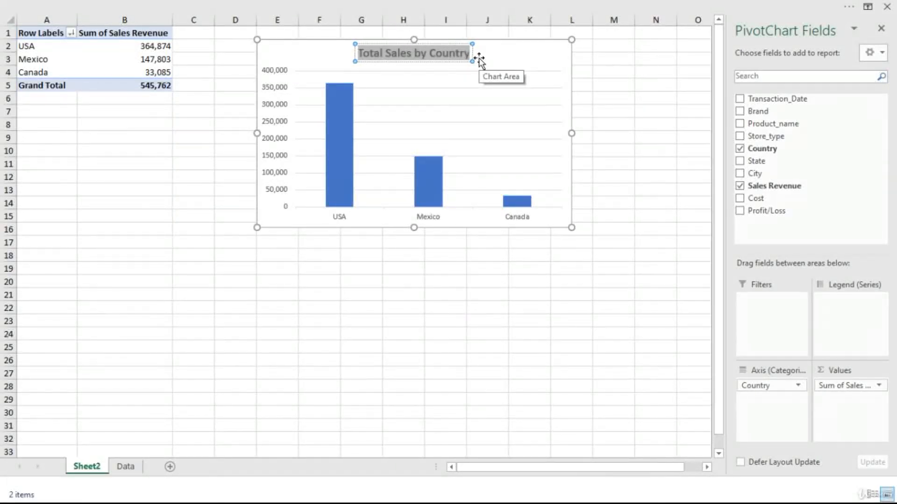
- Move the chart title to the upper-left corner of the chart
click(408, 60)
click(323, 64)
drag(323, 64, 309, 39)
click(328, 53)
click(460, 58)
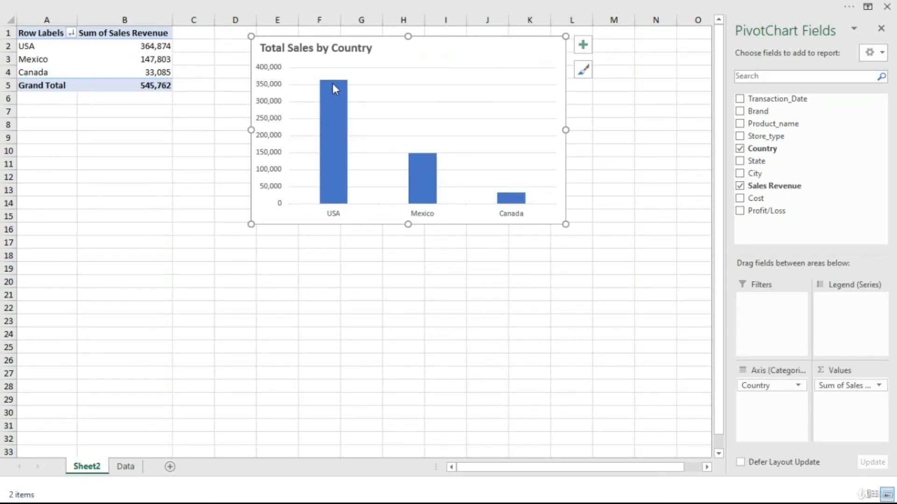
- Hide the chart's primary vertical axis while keeping the horizontal one, and deselect the chart
mouse_move(340, 85)
click(585, 49)
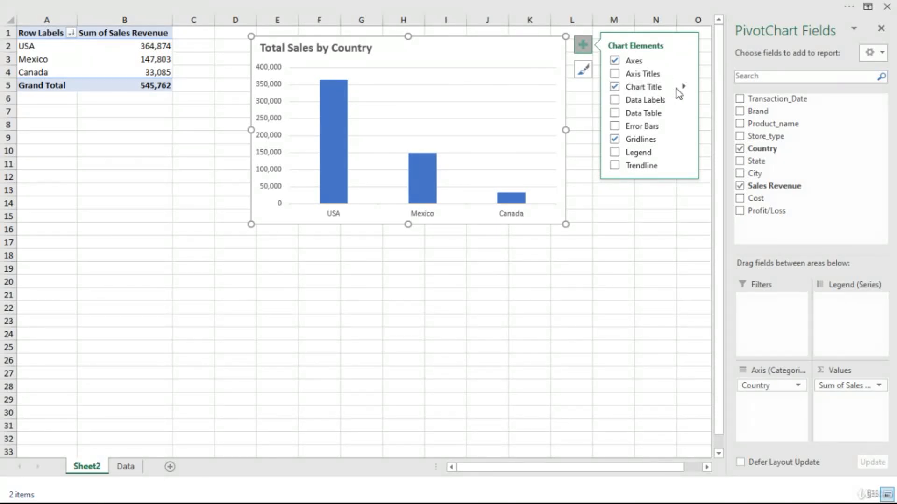
click(683, 60)
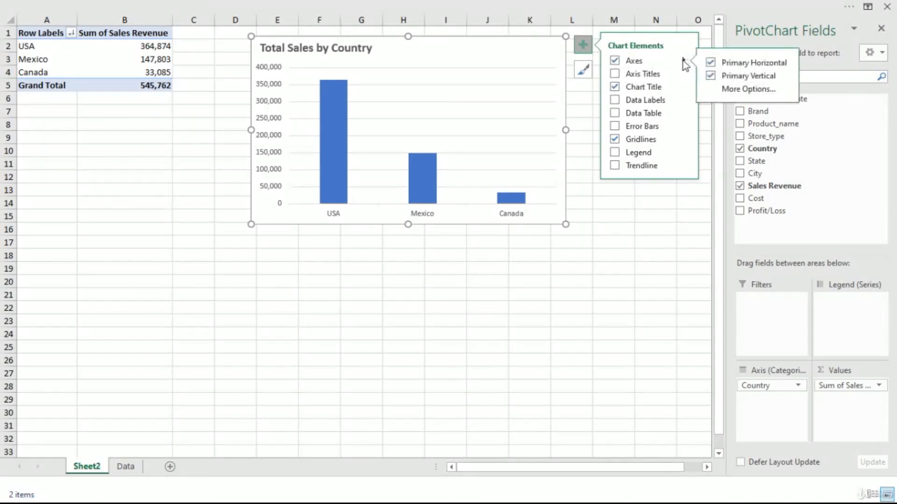
click(712, 77)
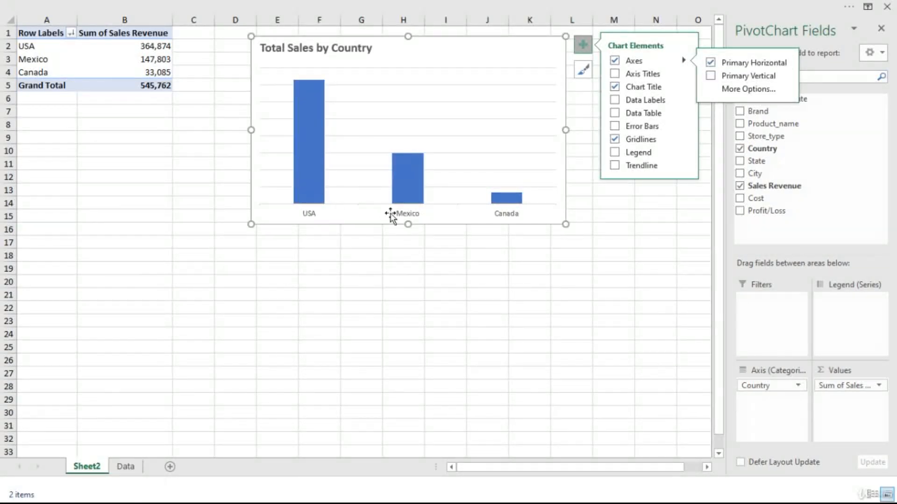
click(361, 281)
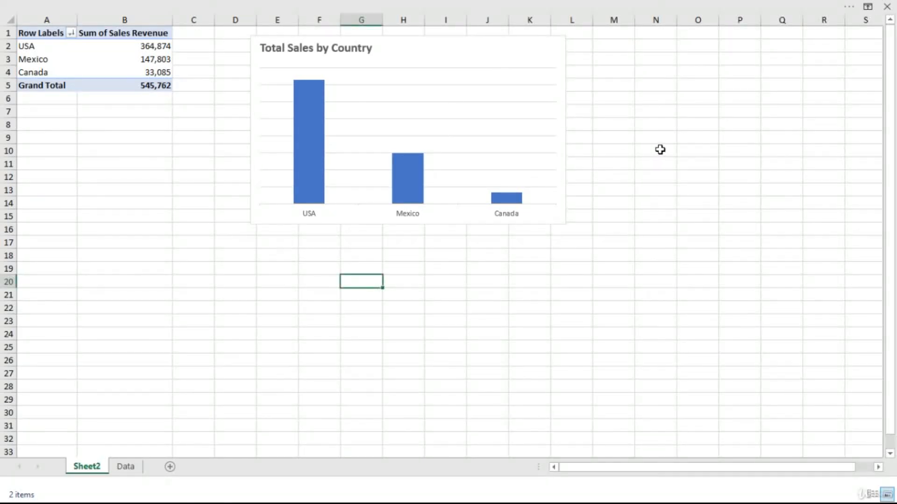